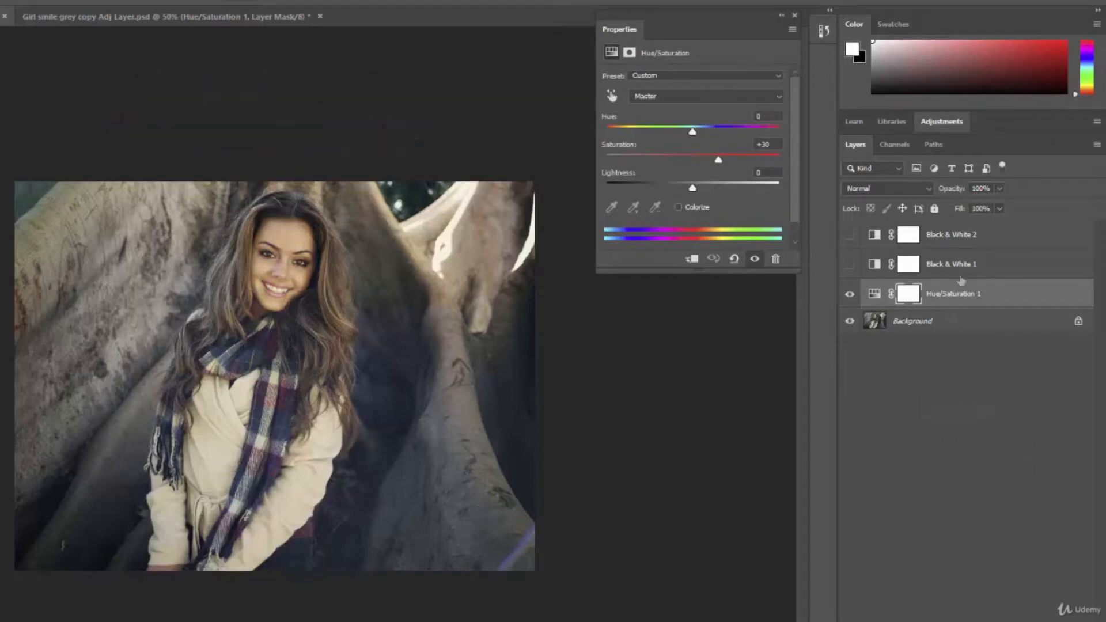
Step: Select the Black & White 2, Black & White 1 and Hue/Saturation 1 layers individually, one after another
click(999, 241)
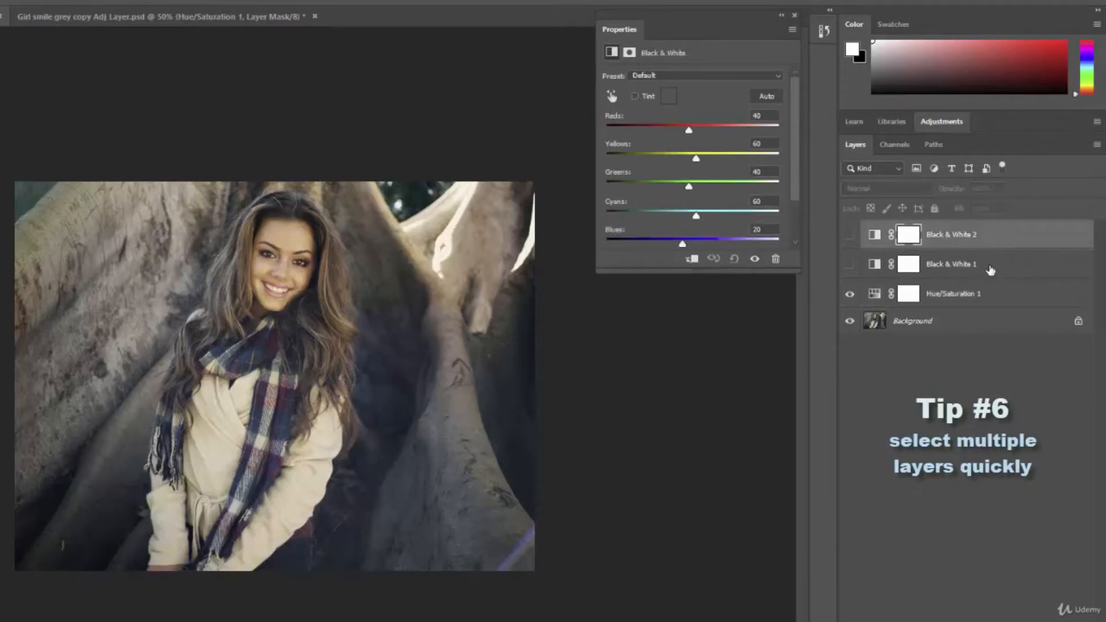
click(990, 265)
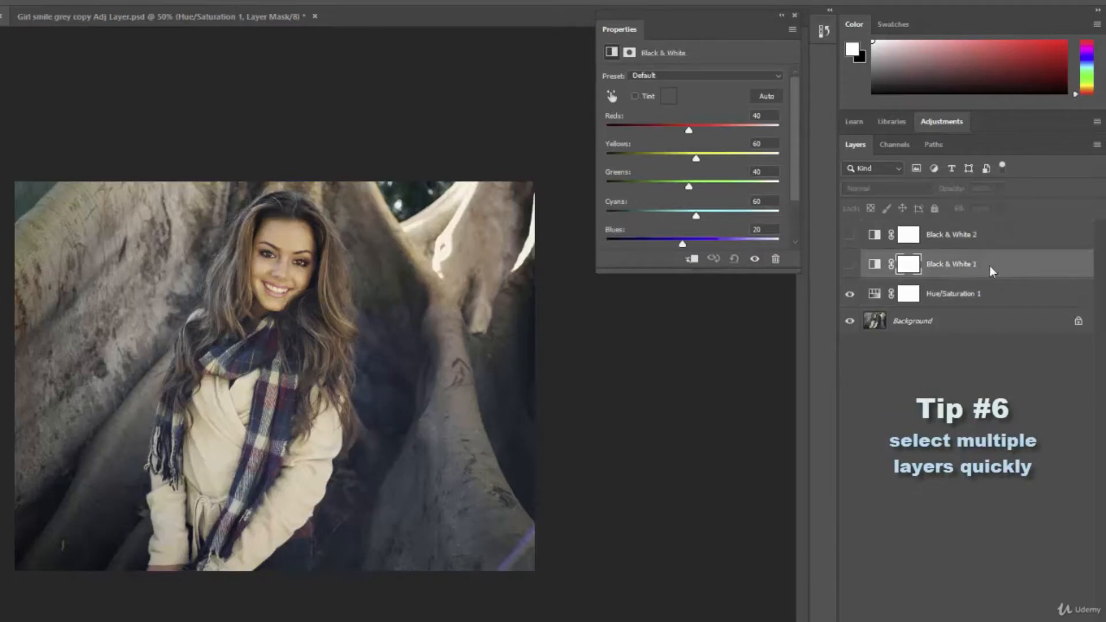
click(1011, 303)
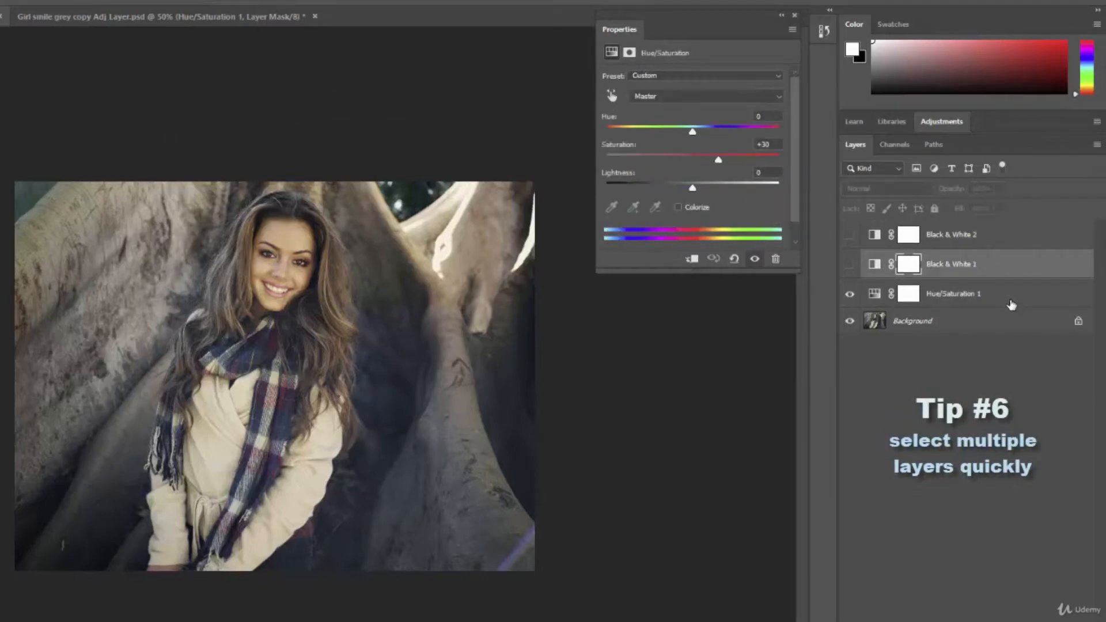
click(1004, 271)
Step: Select all layers from Black & White 2 down to Background, then remove Background from the selection
click(1003, 240)
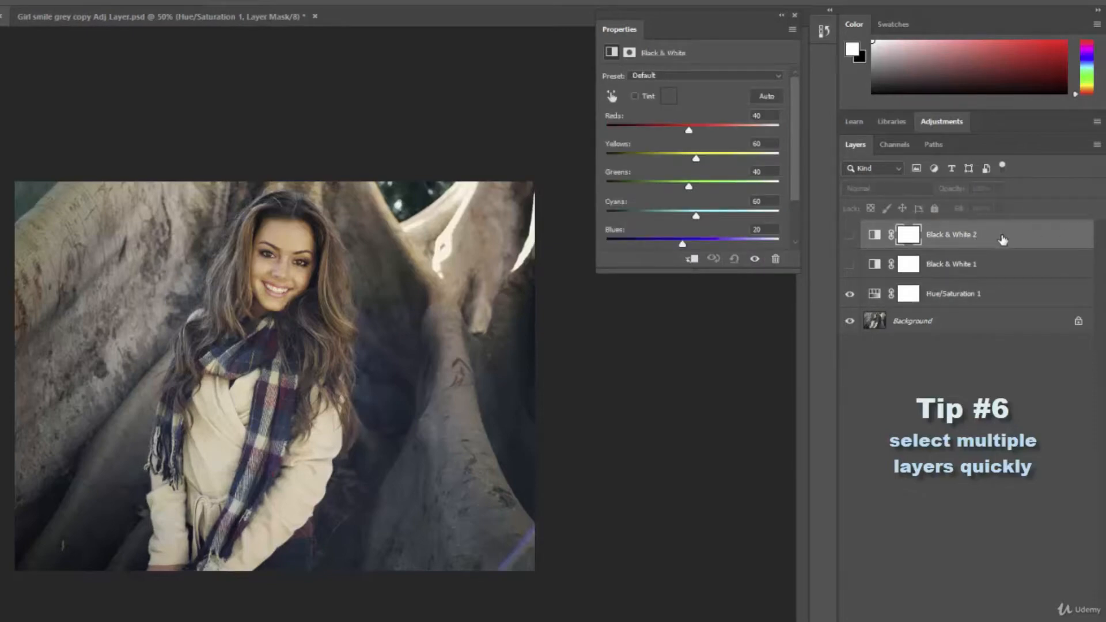
shift+click(1001, 299)
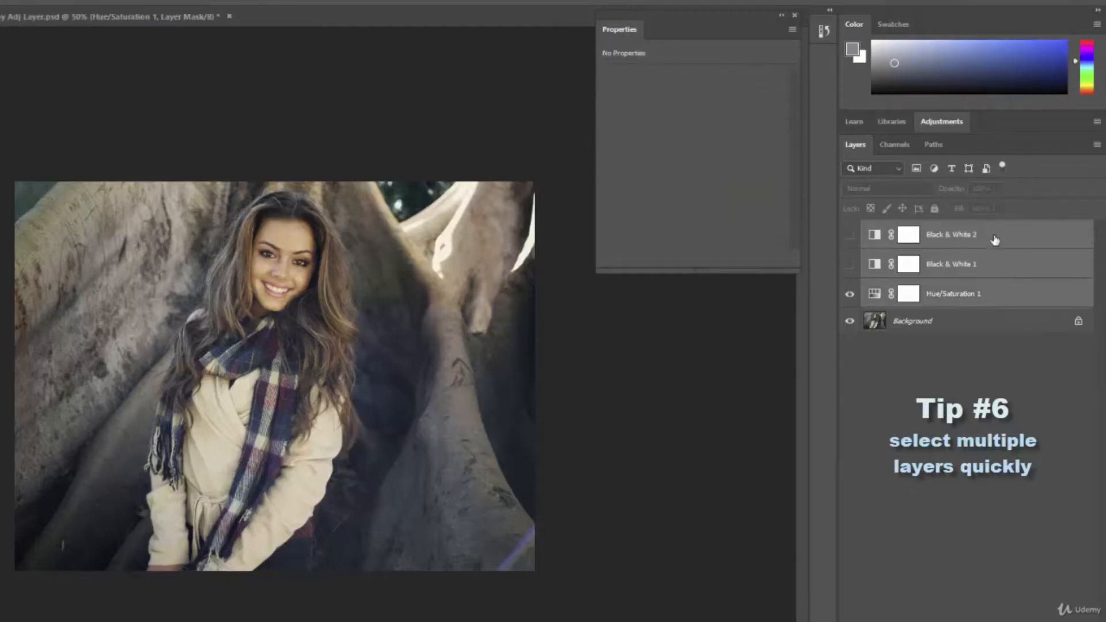
shift+click(996, 326)
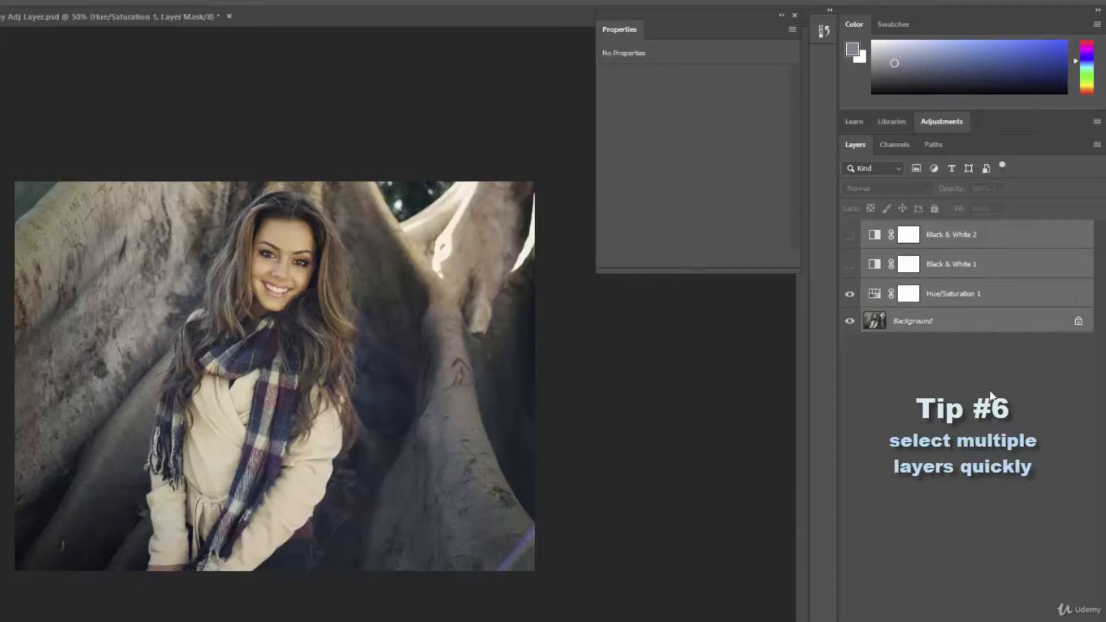
ctrl+click(987, 324)
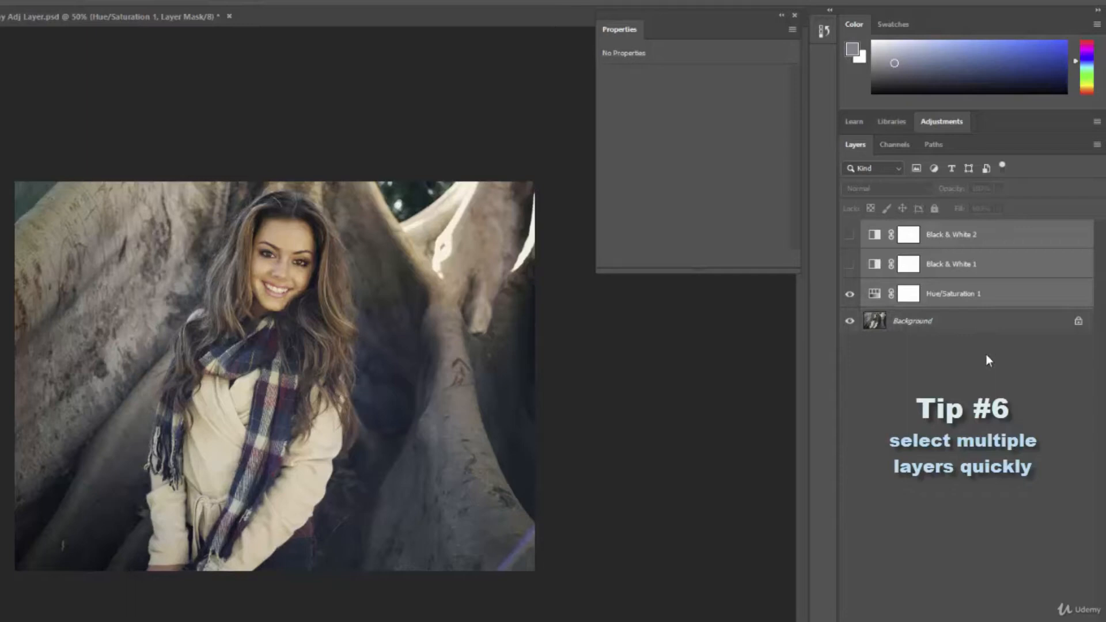
Step: Select only the Black & White 2 and Hue/Saturation 1 layers, skipping Black & White 1 between them
click(1000, 241)
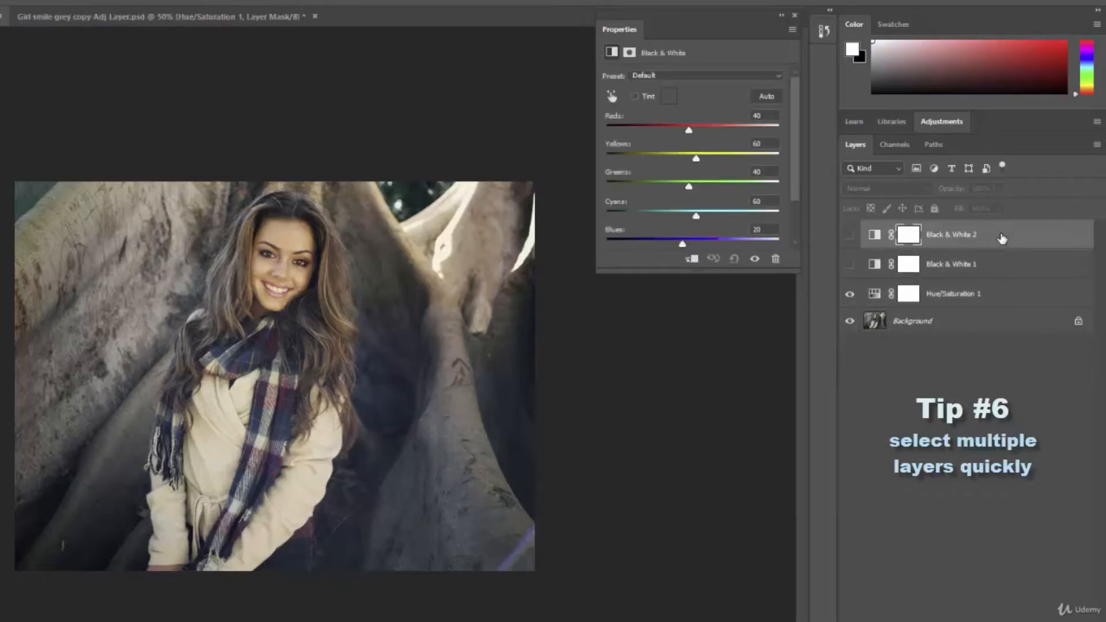
shift+click(1001, 298)
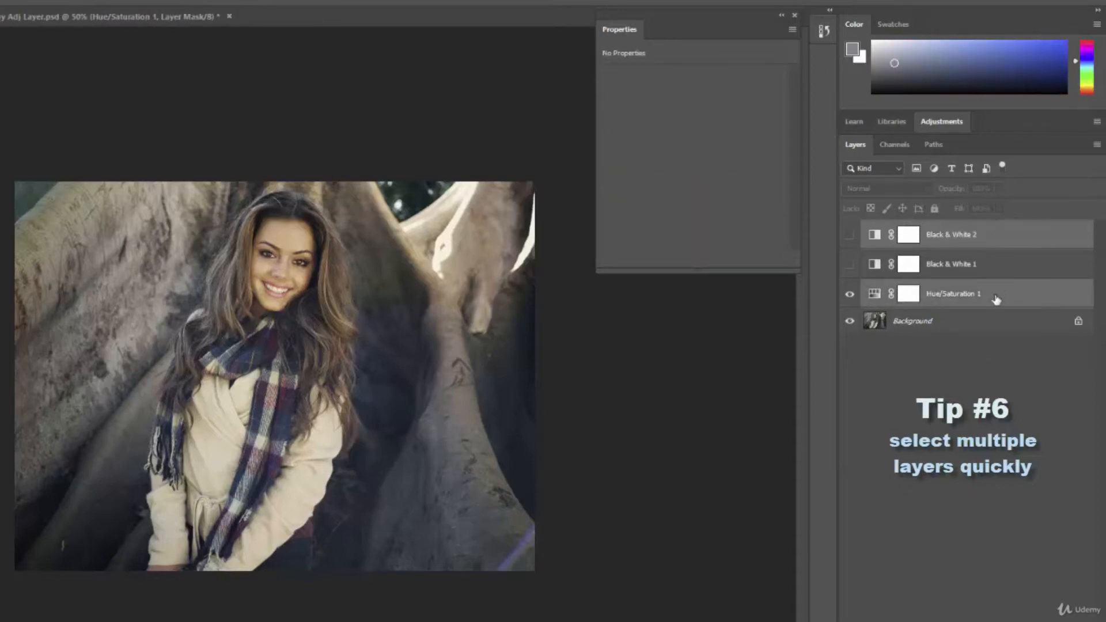
Step: Group the Black & White 2, Black & White 1 and Hue/Saturation 1 adjustment layers together
click(1014, 240)
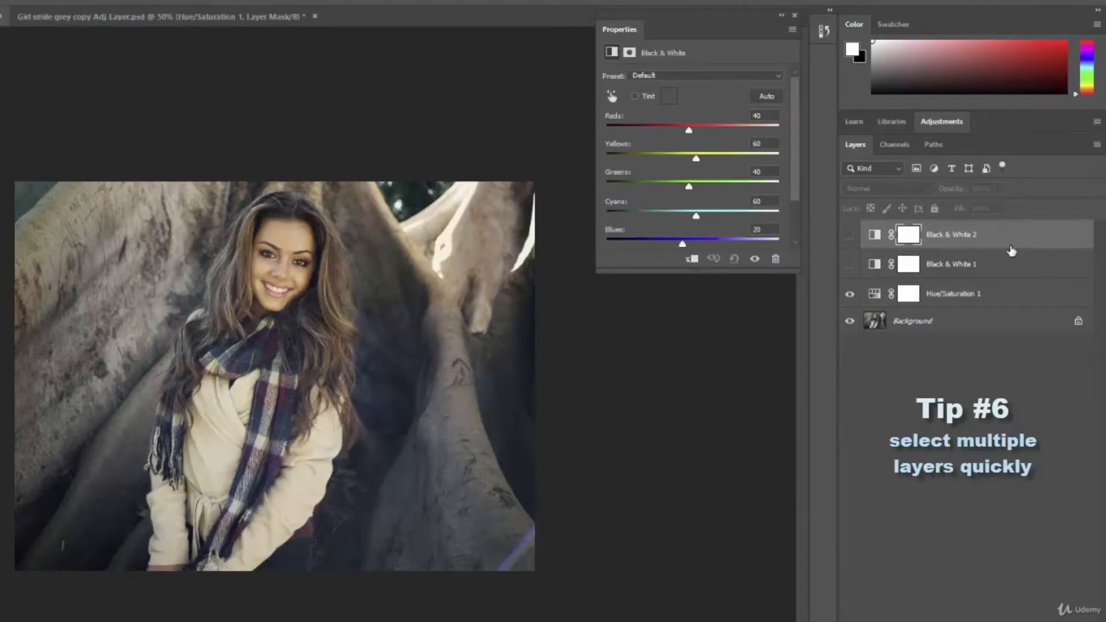
shift+click(1006, 296)
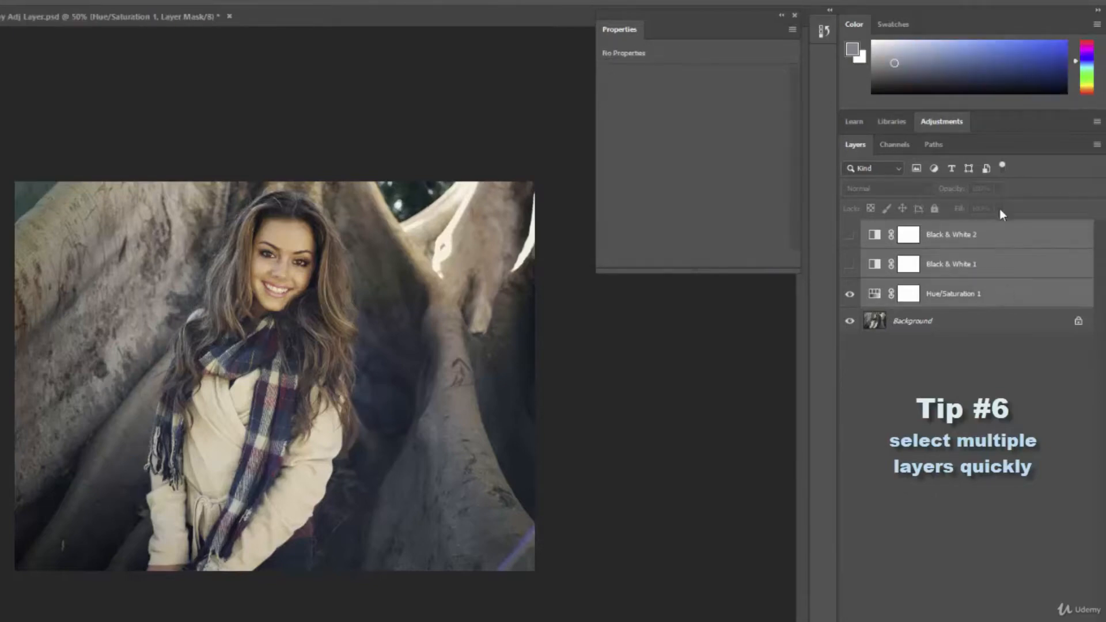
right_click(1004, 267)
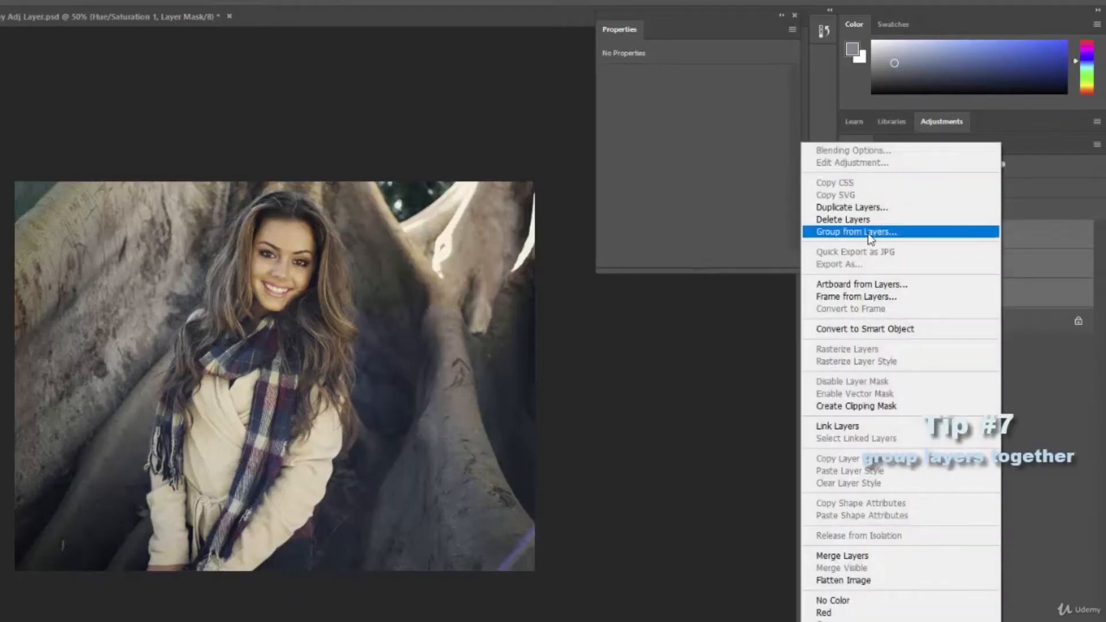
click(1011, 257)
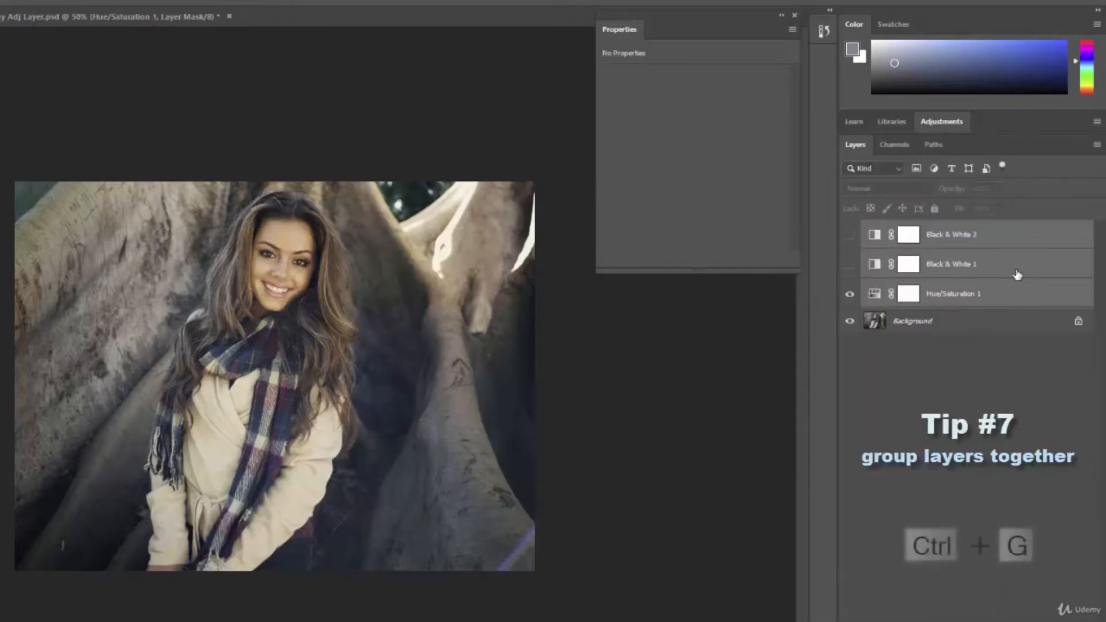
key(ctrl+g)
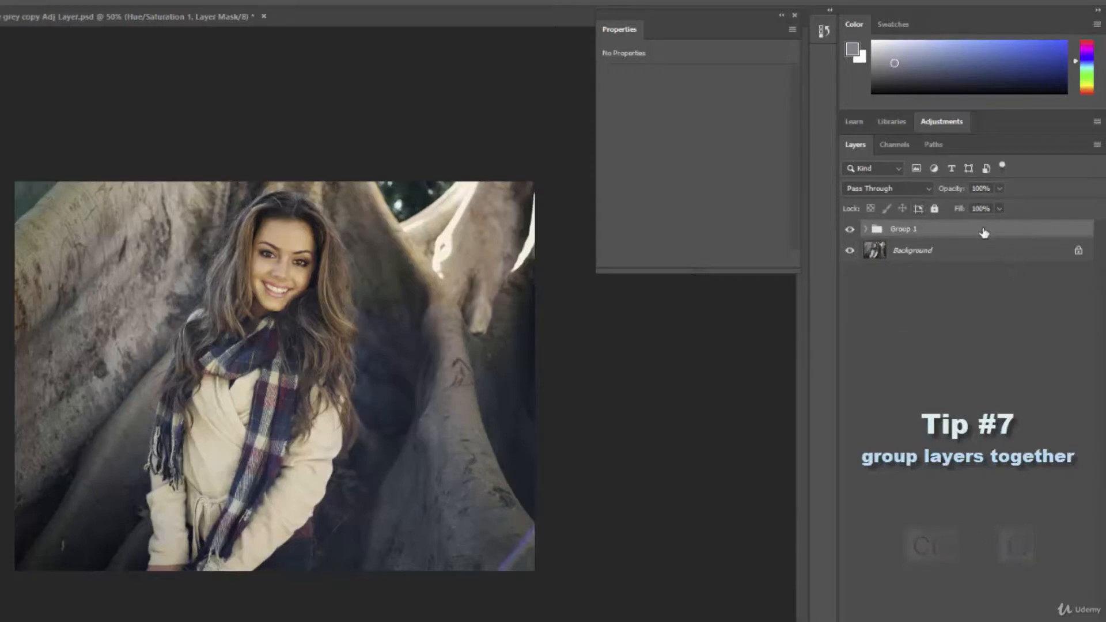
Step: Expand the new layer group so its three adjustment layers are listed
double_click(904, 229)
click(959, 230)
click(866, 230)
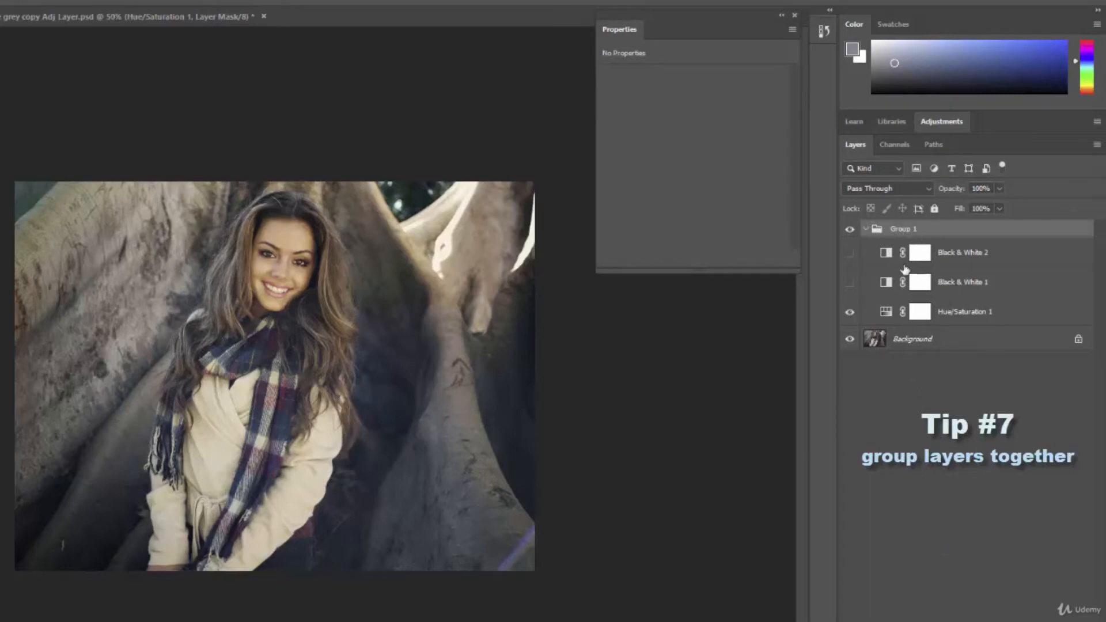
click(866, 229)
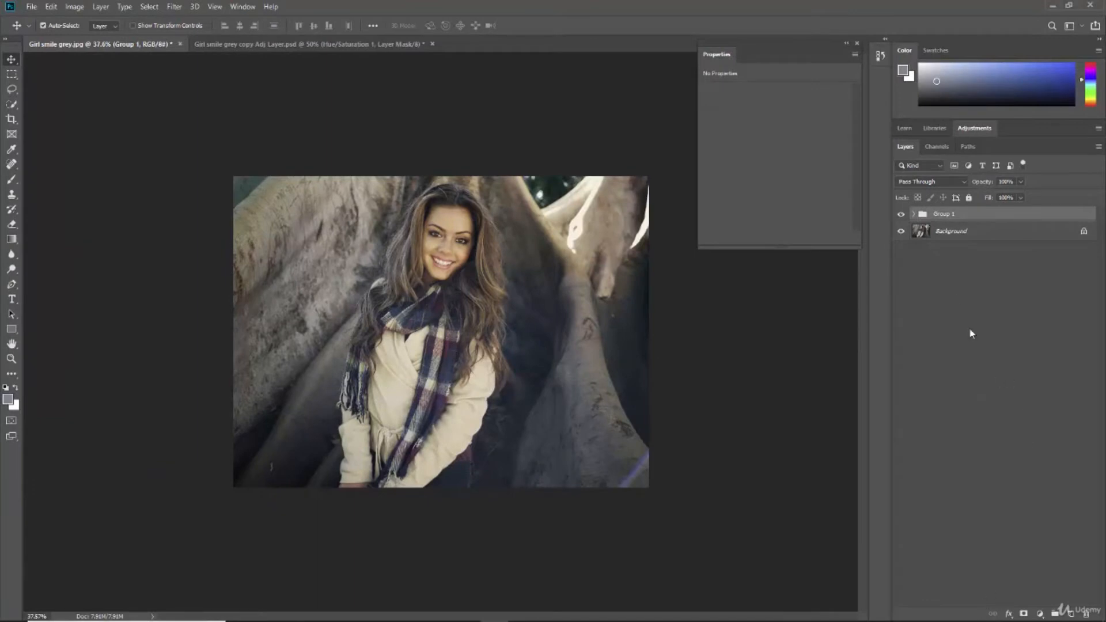
click(913, 214)
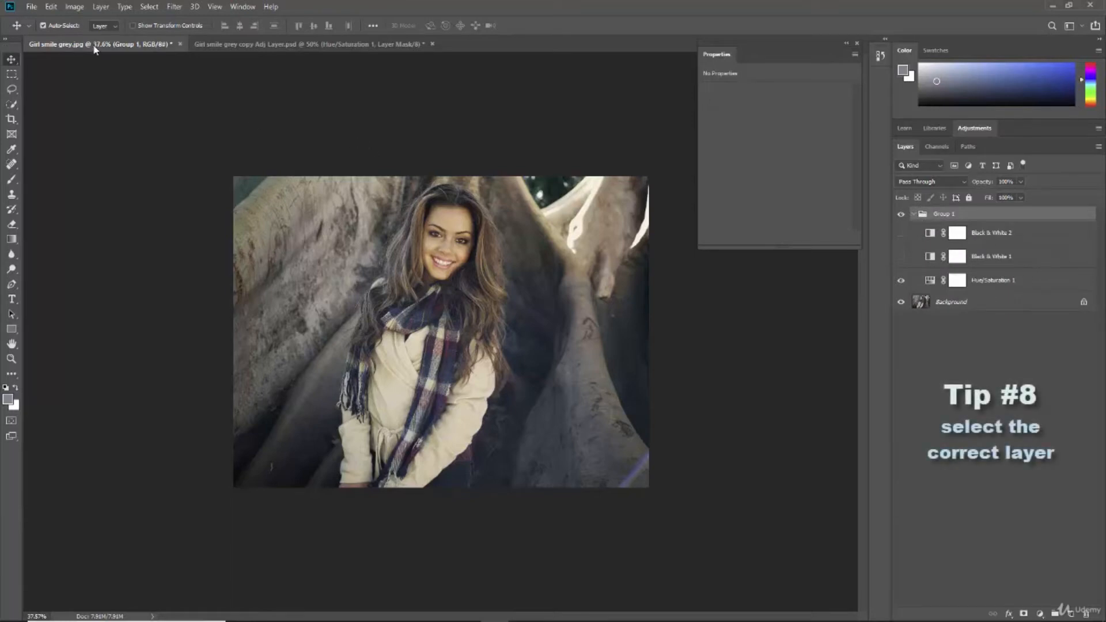
Step: Copy the portrait from Girl smile grey copy Adj Layer.psd into Girl smile grey.jpg and place it at about X 15.33 in, Y 5.94 in
click(250, 44)
drag(462, 312, 495, 375)
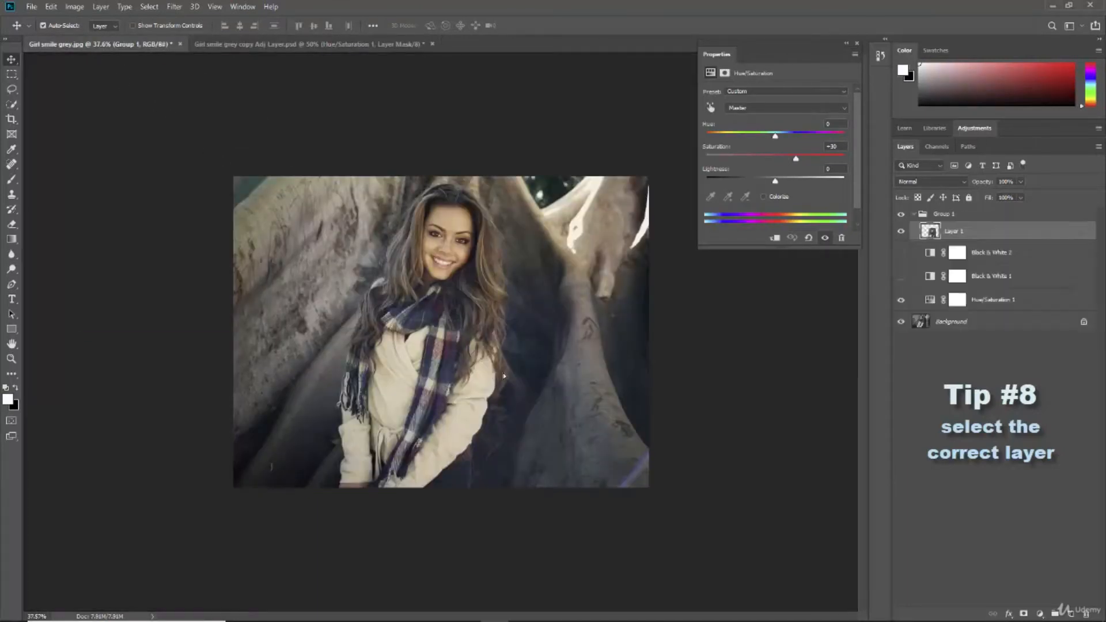
drag(516, 311, 585, 326)
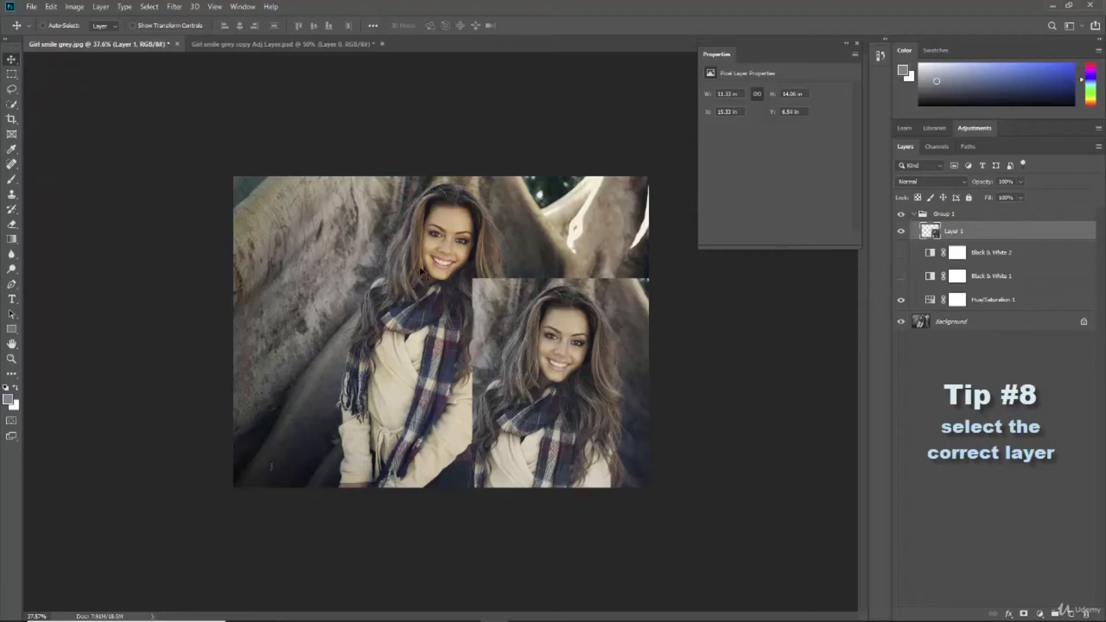
mouse_move(424, 276)
mouse_down()
mouse_move(353, 266)
mouse_move(422, 263)
mouse_up()
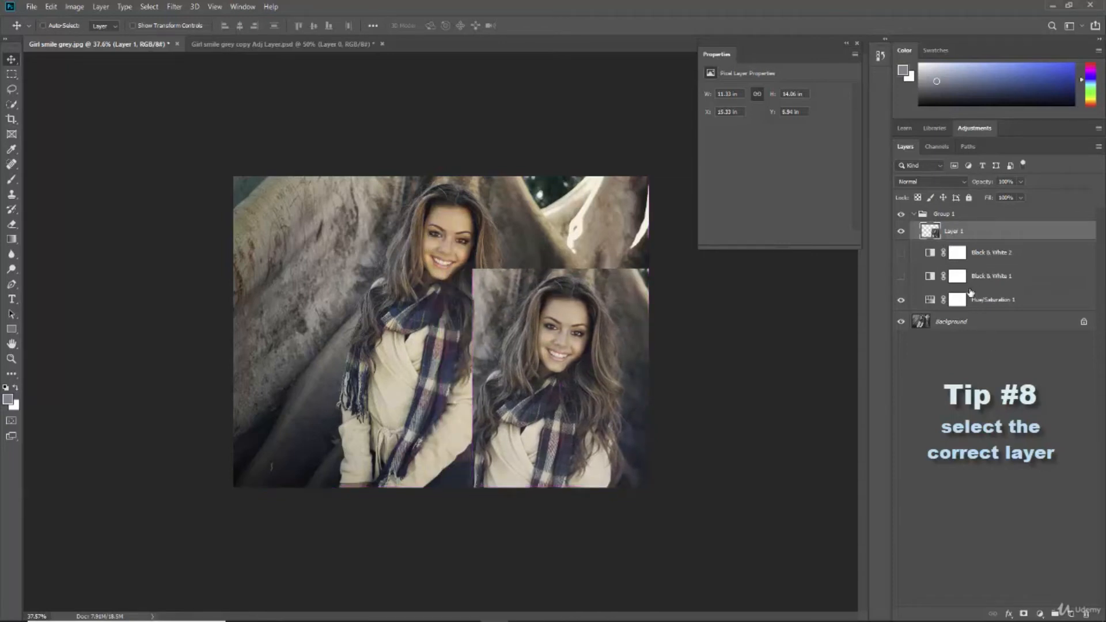
Step: Try to auto-select the locked Background layer from the canvas, then unlock it
click(977, 326)
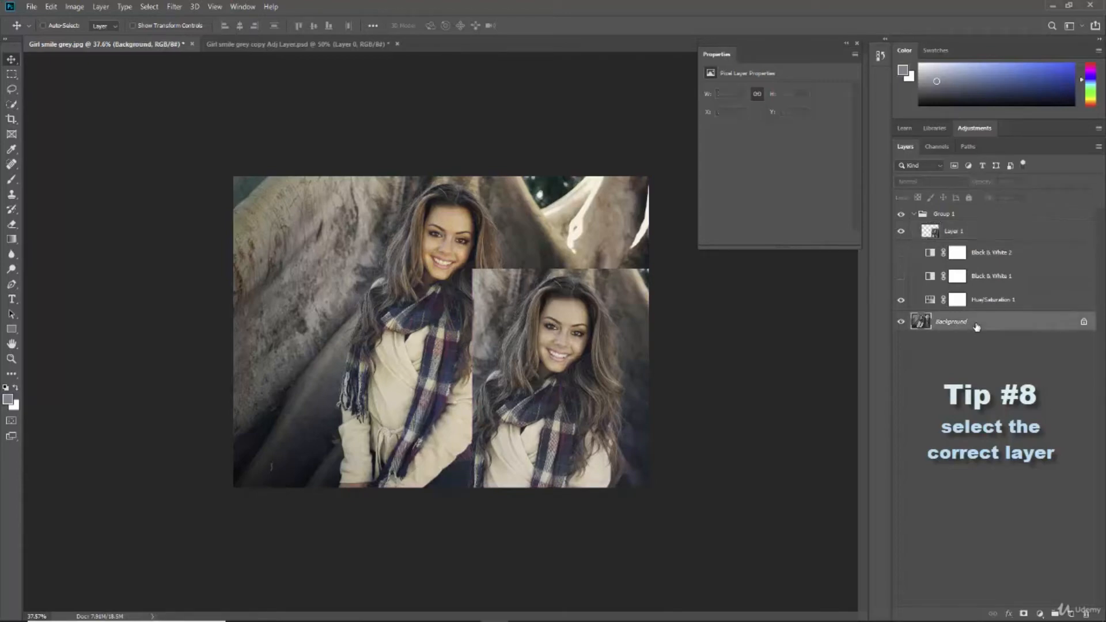
click(974, 232)
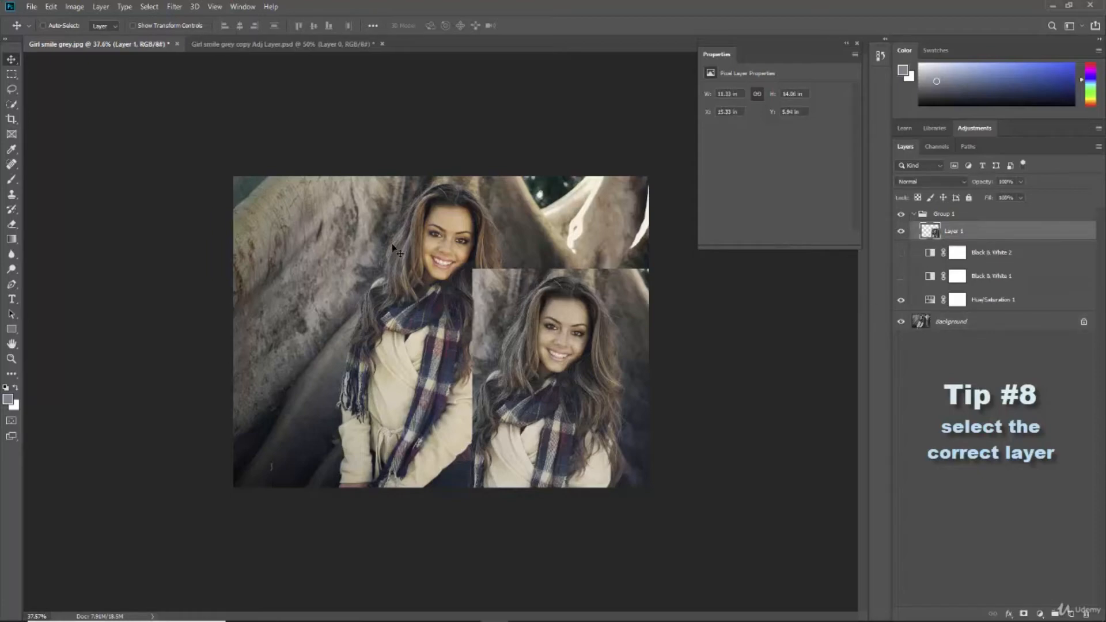
key(ctrl)
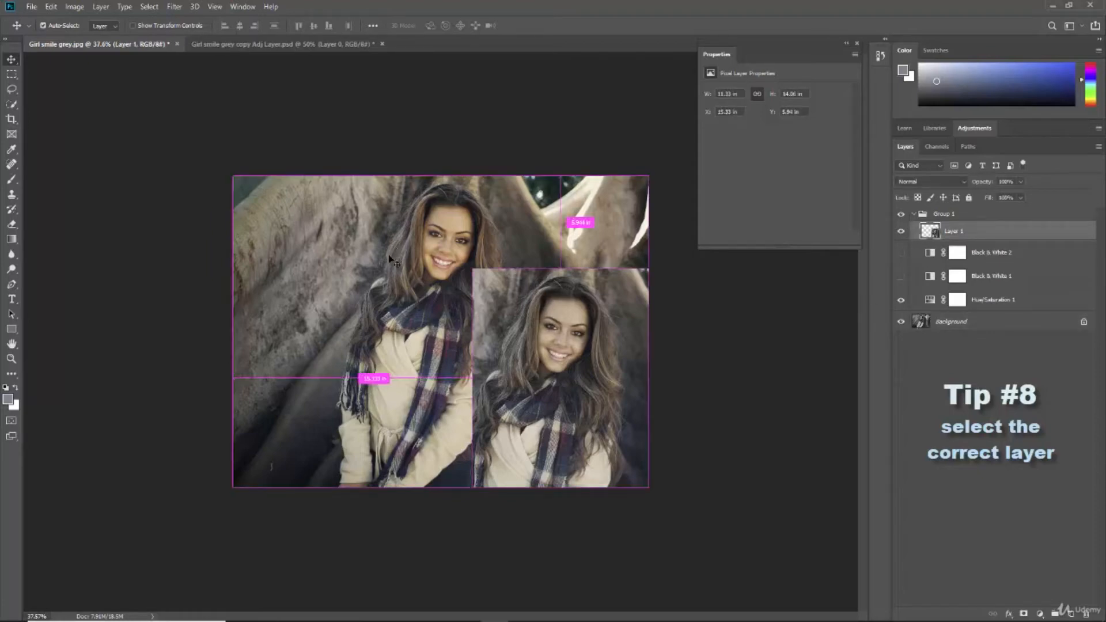
ctrl+click(373, 273)
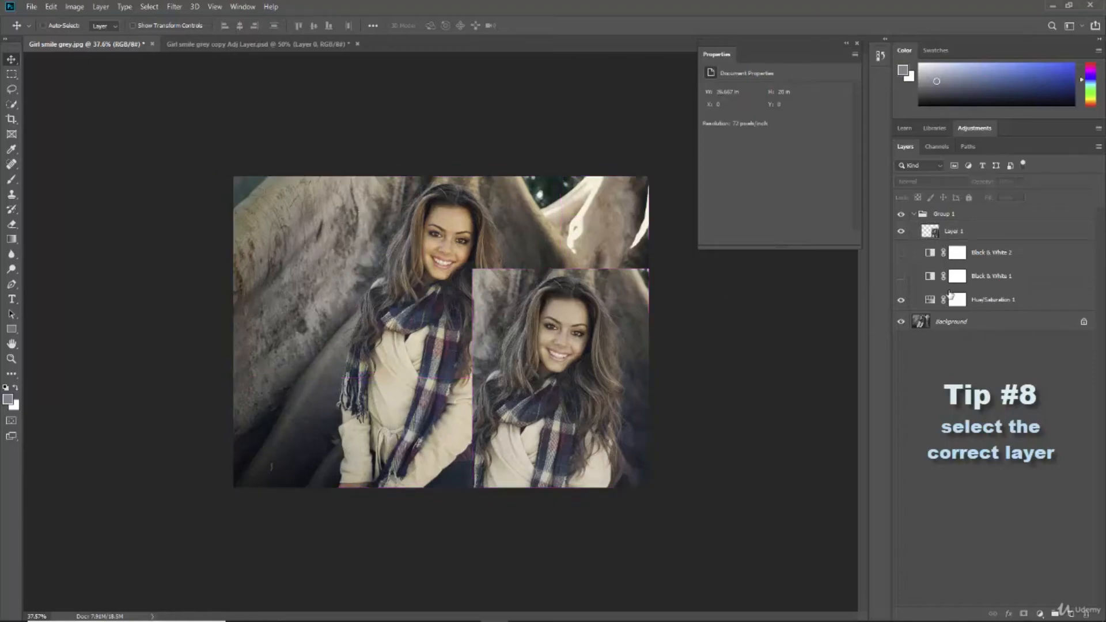
click(1083, 324)
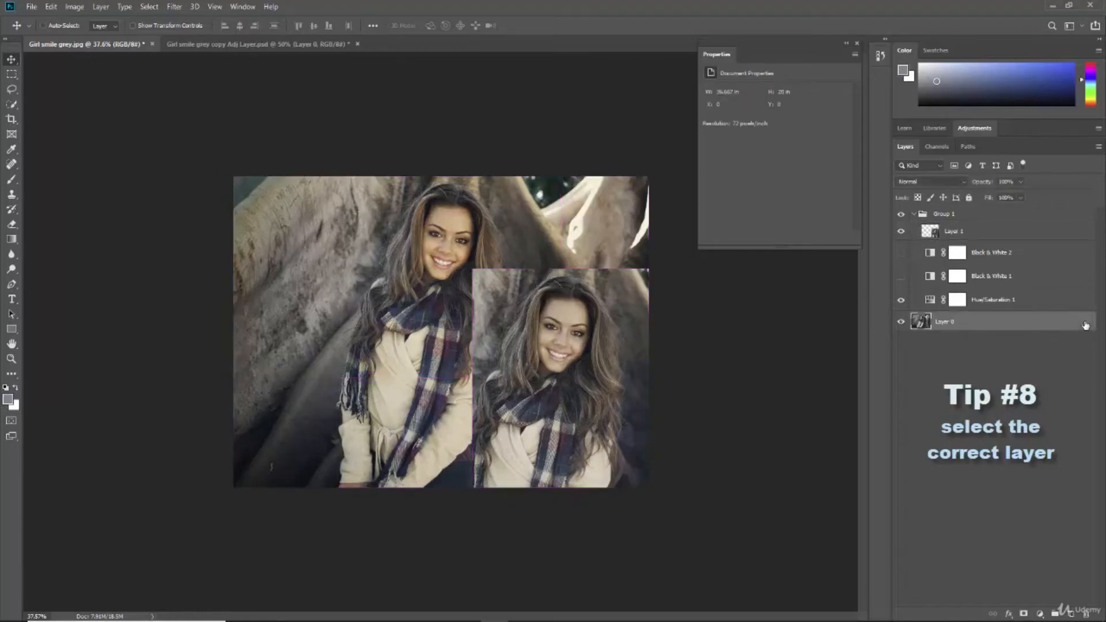
Step: Starting from Layer 1, auto-select Layer 0 on the canvas by its large photo, then Layer 1 by its smaller portrait
click(975, 234)
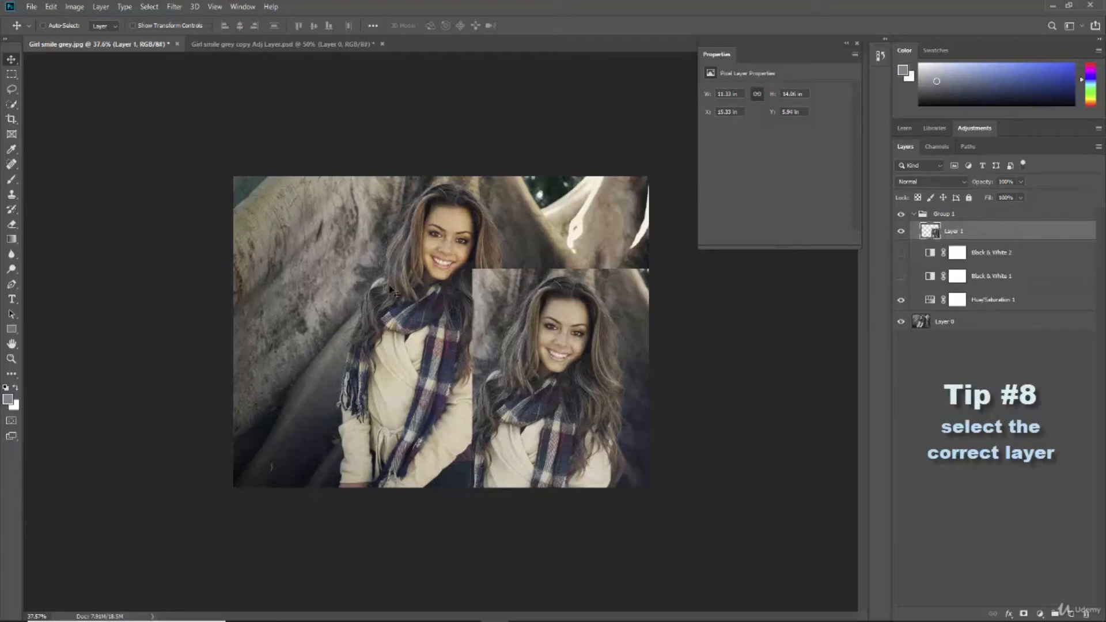
key(ctrl)
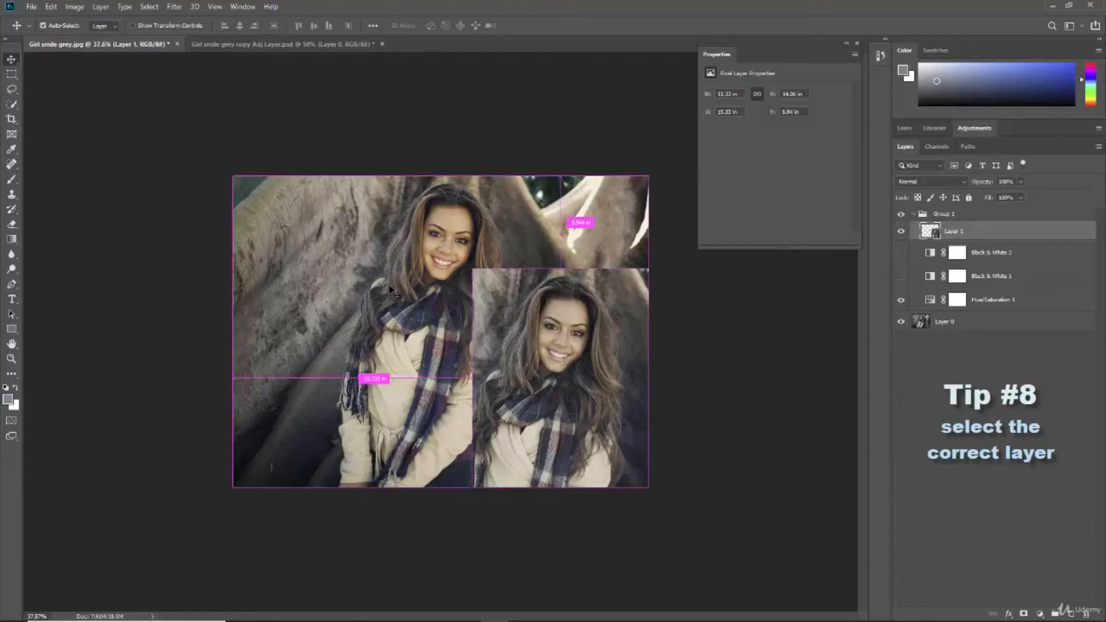
ctrl+click(391, 288)
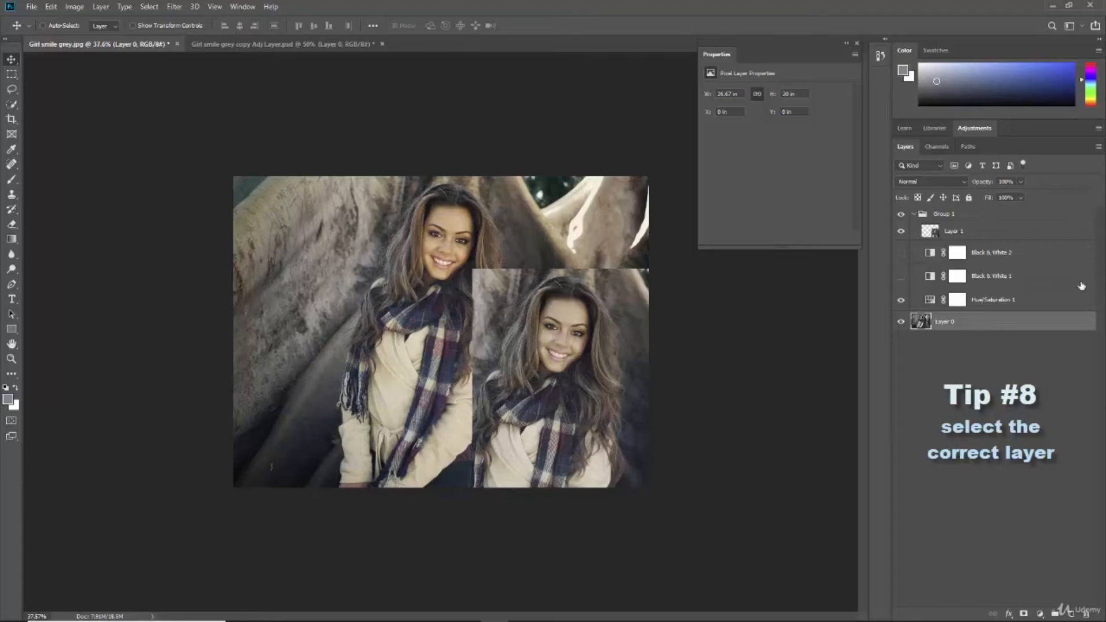
key(ctrl)
ctrl+click(509, 332)
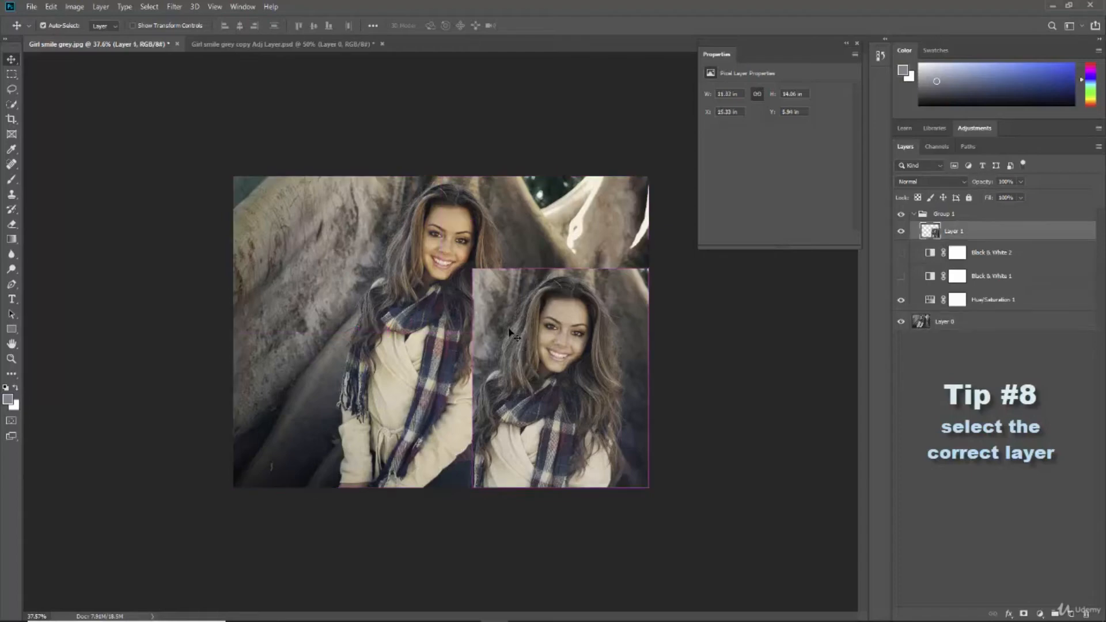
mouse_move(519, 344)
mouse_down()
mouse_move(505, 337)
mouse_move(519, 344)
mouse_up()
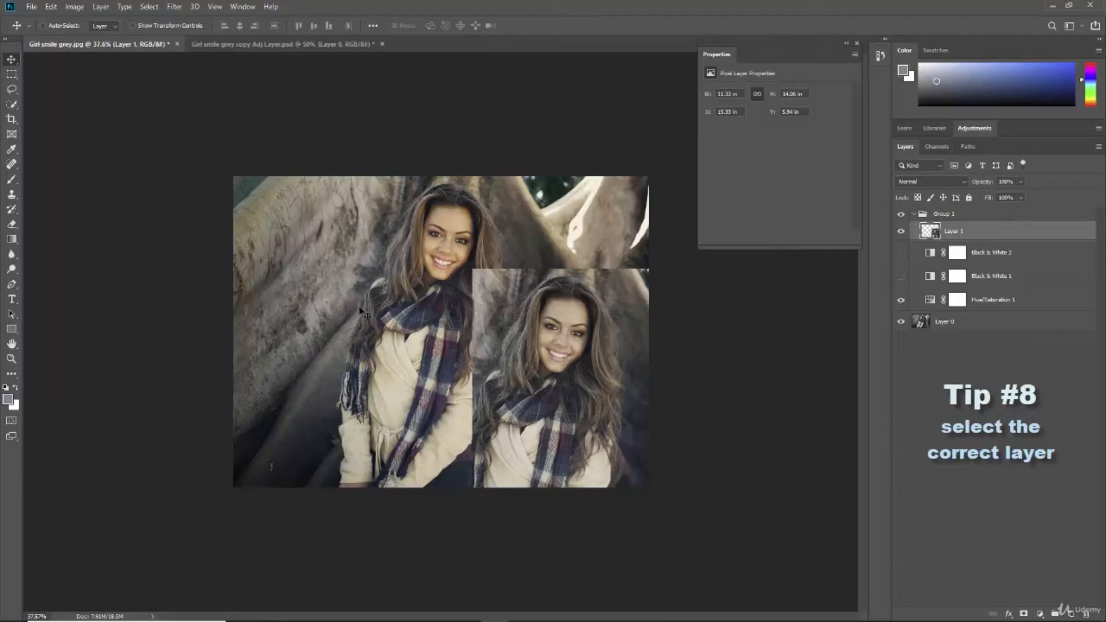
Step: Auto-select Layer 0 from the large photo on the canvas, then make Layer 1 the active layer again
key(ctrl)
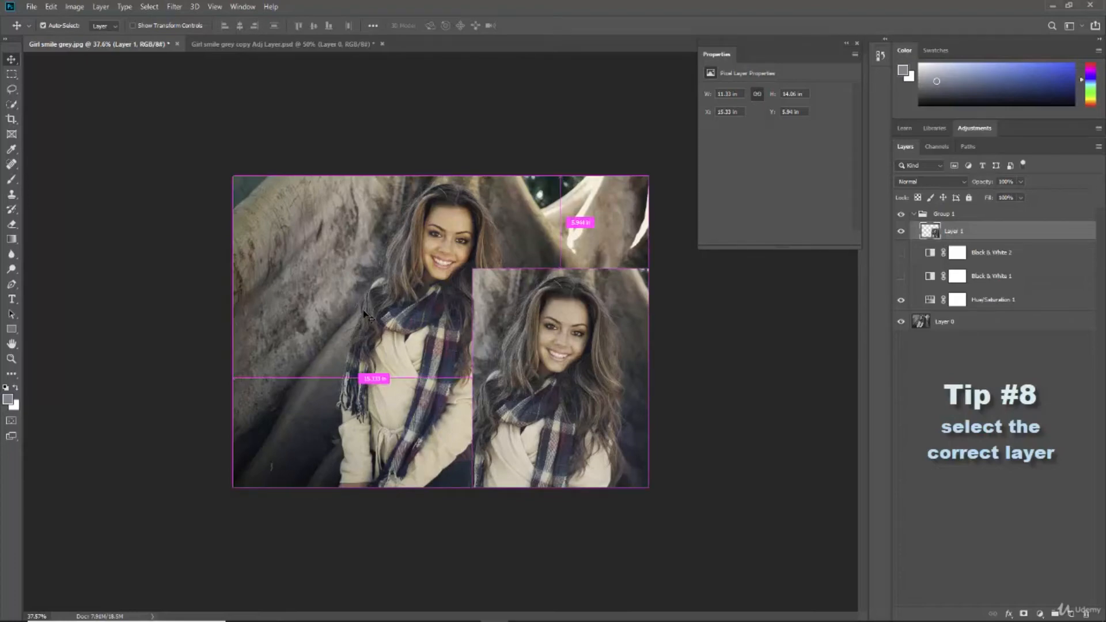
ctrl+click(449, 243)
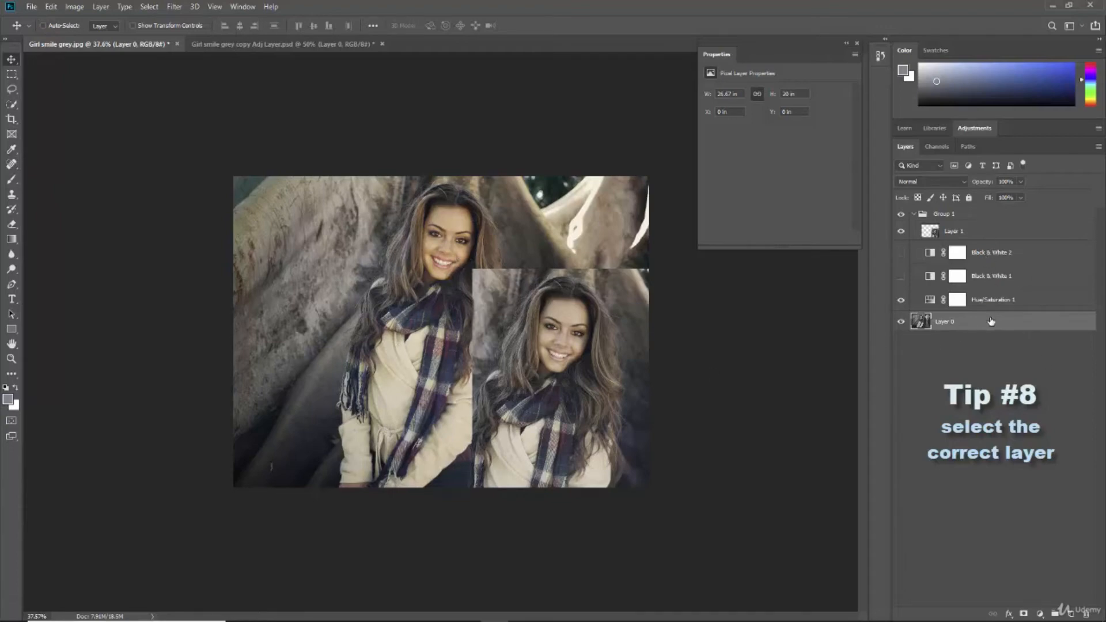
click(996, 232)
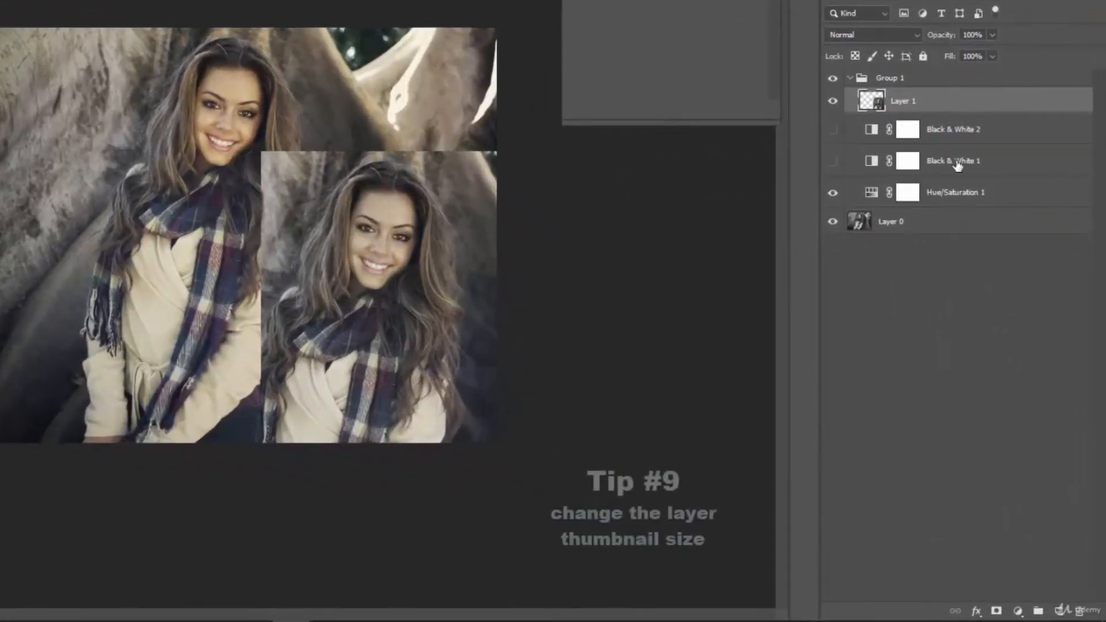
Step: Open the thumbnail size options for the layer list
right_click(914, 282)
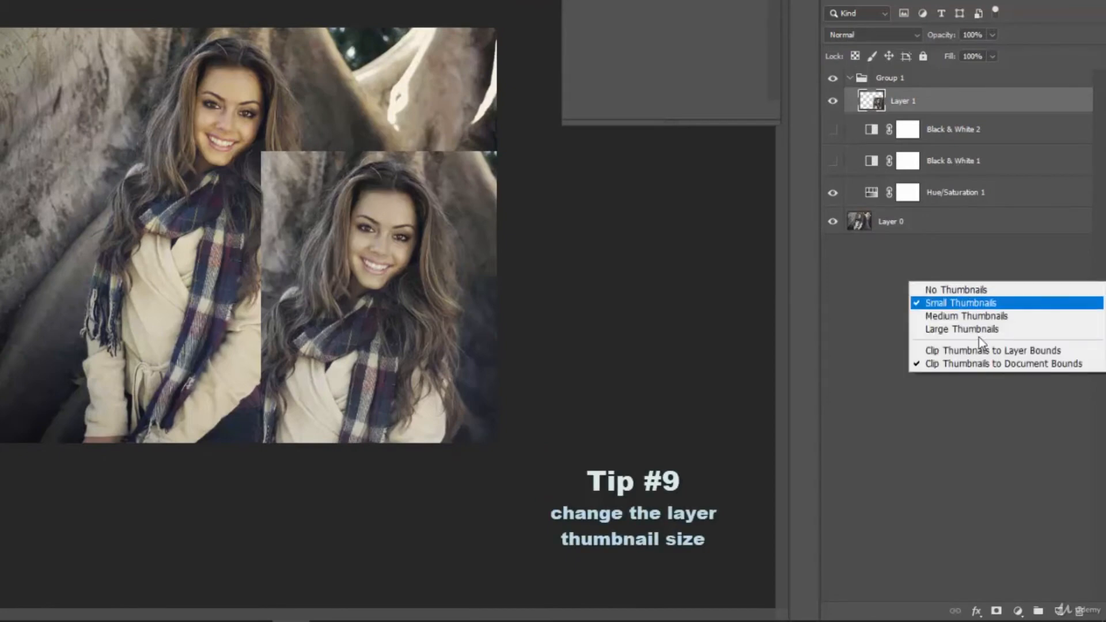